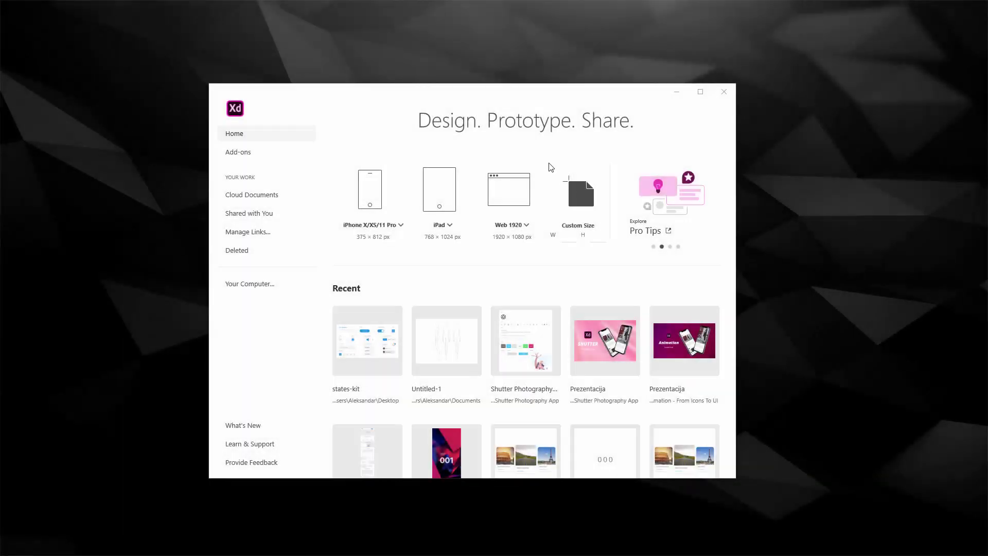
- Create a new document from the Web 1920 preset (1920 × 1080 artboard)
left_click(515, 197)
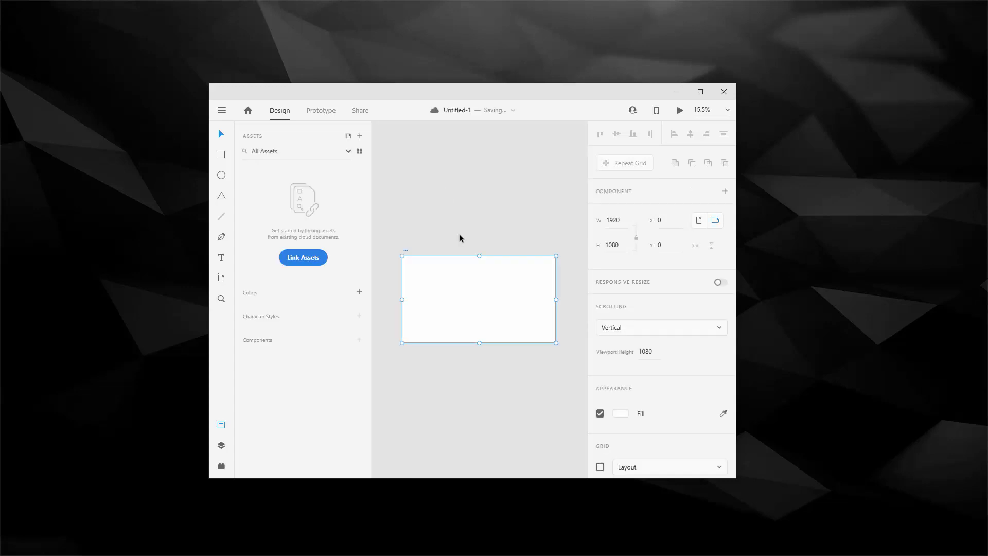
- Maximize the window, zoom to fit the Web 1920 – 1 artboard, and check the main menu
left_click(701, 91)
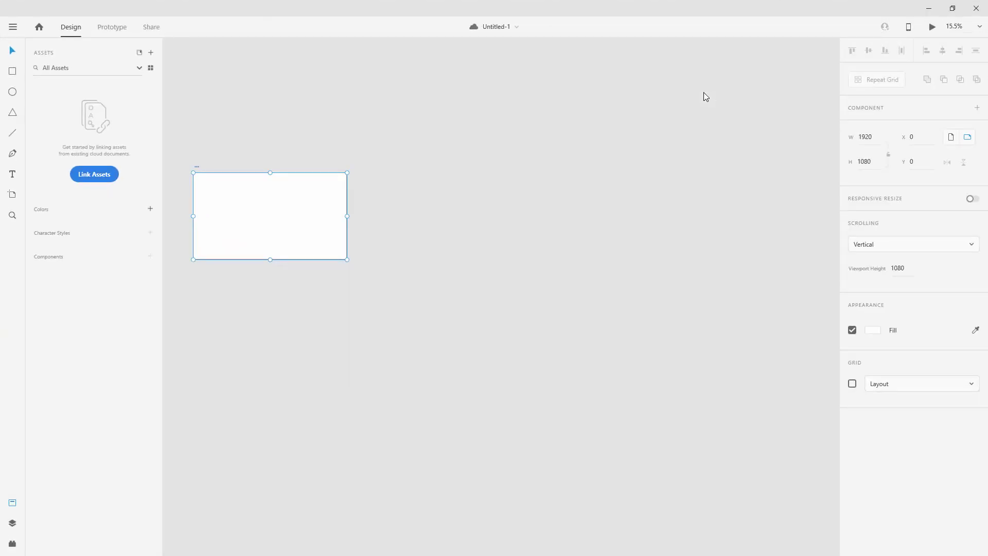
key("ctrl+0")
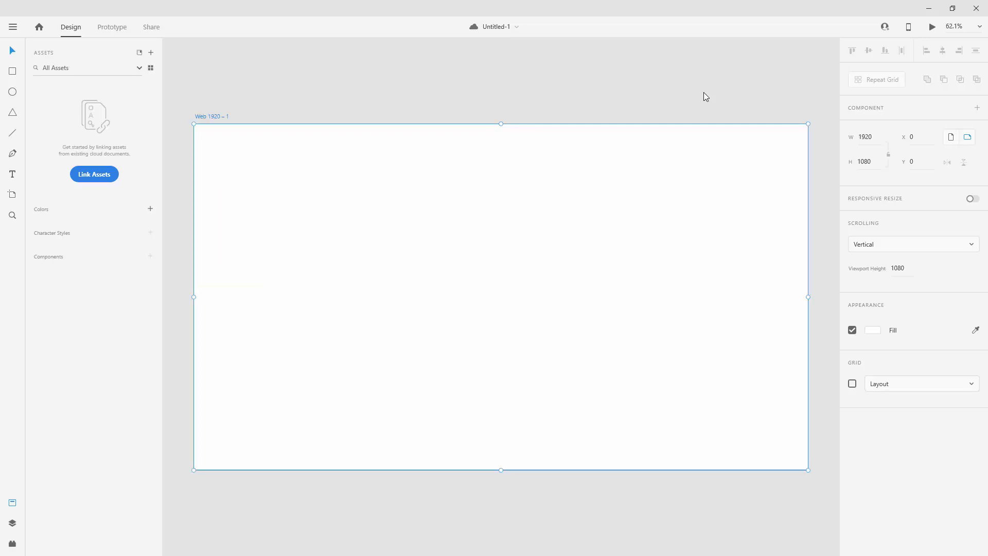
left_click(13, 28)
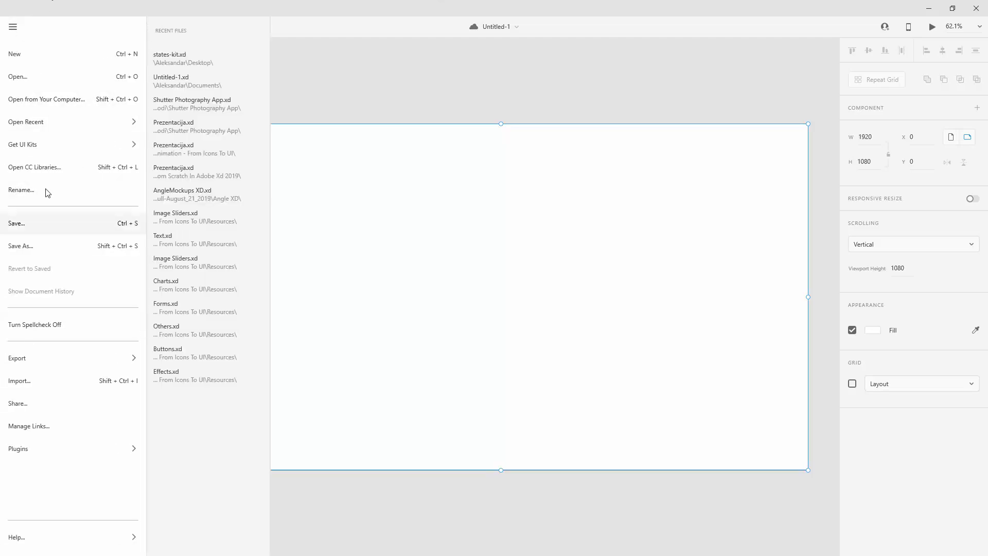
left_click(13, 28)
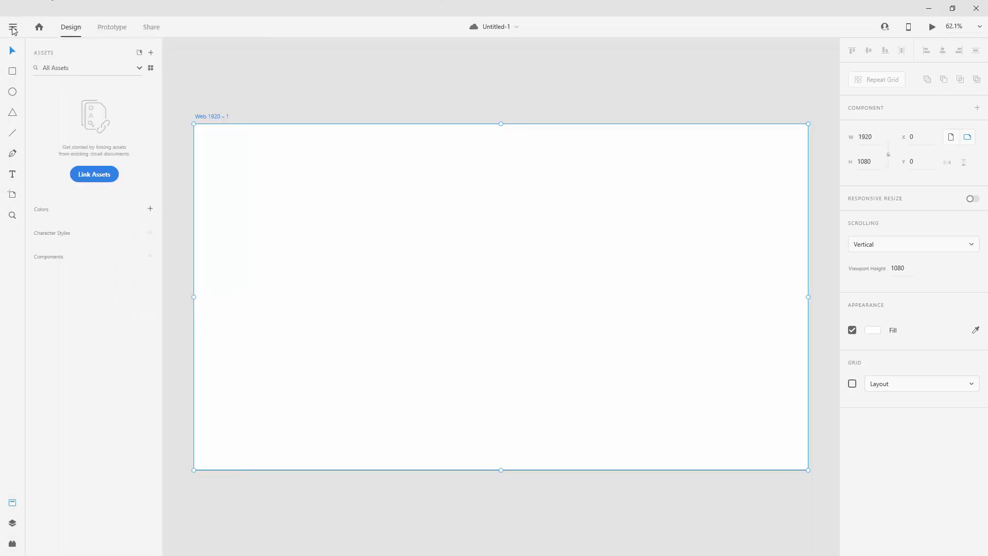
left_click(13, 28)
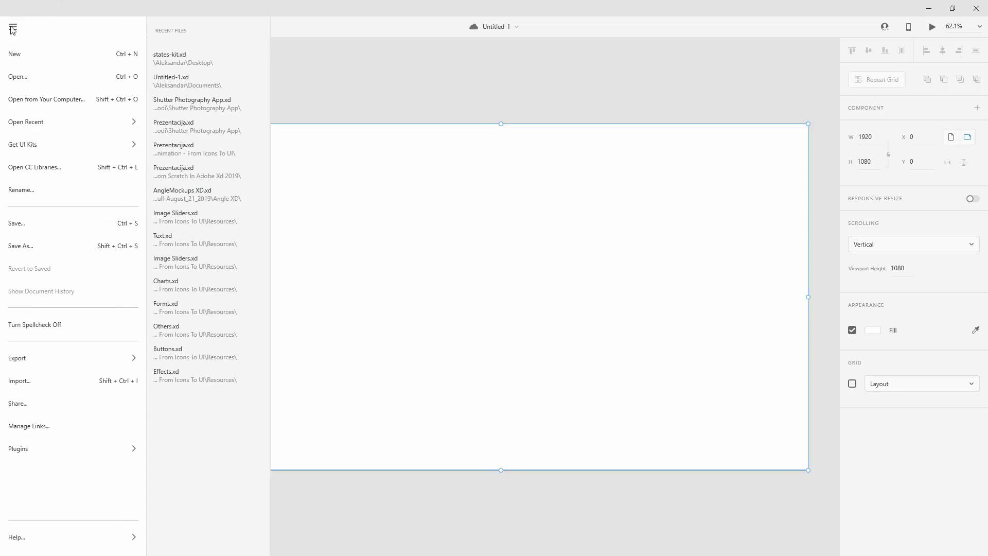
left_click(13, 28)
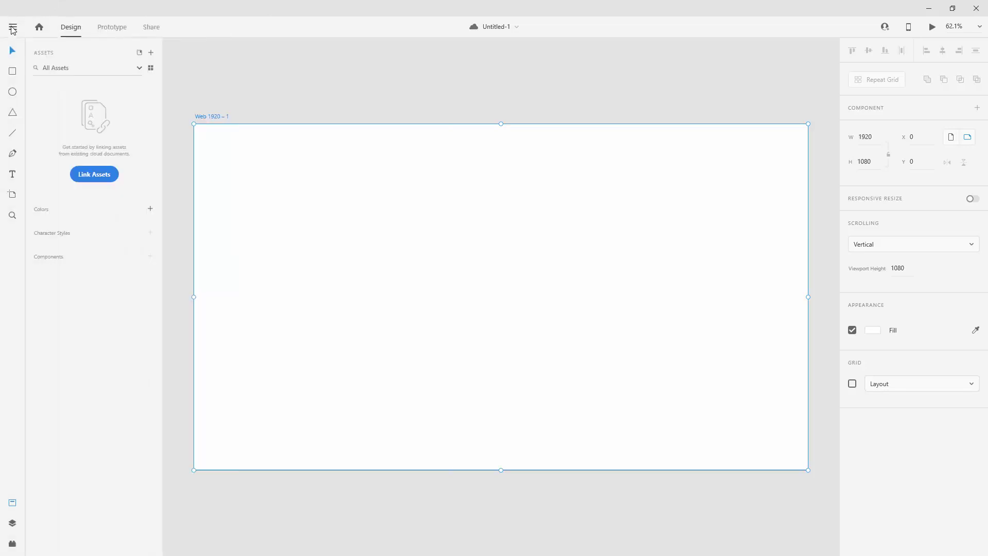
left_click(39, 28)
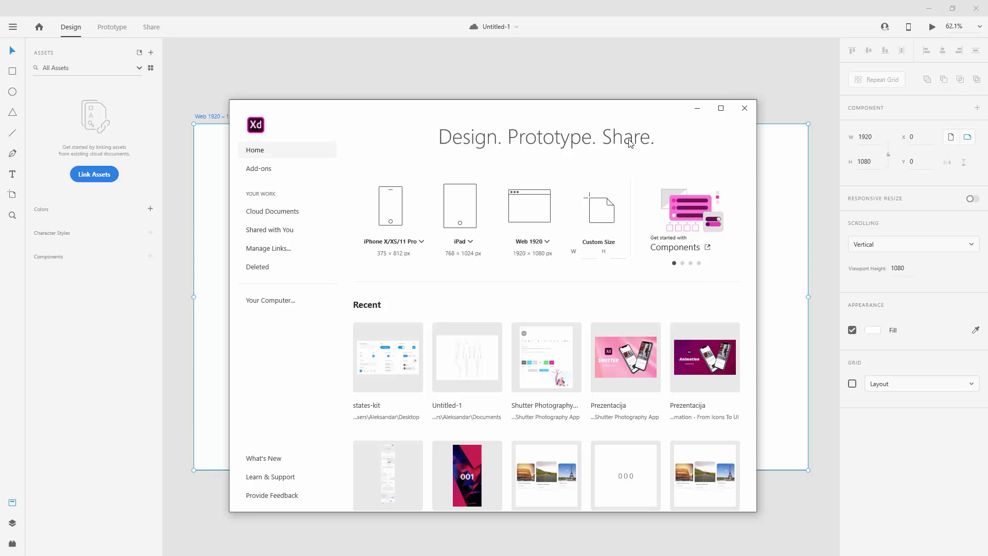
left_click(744, 108)
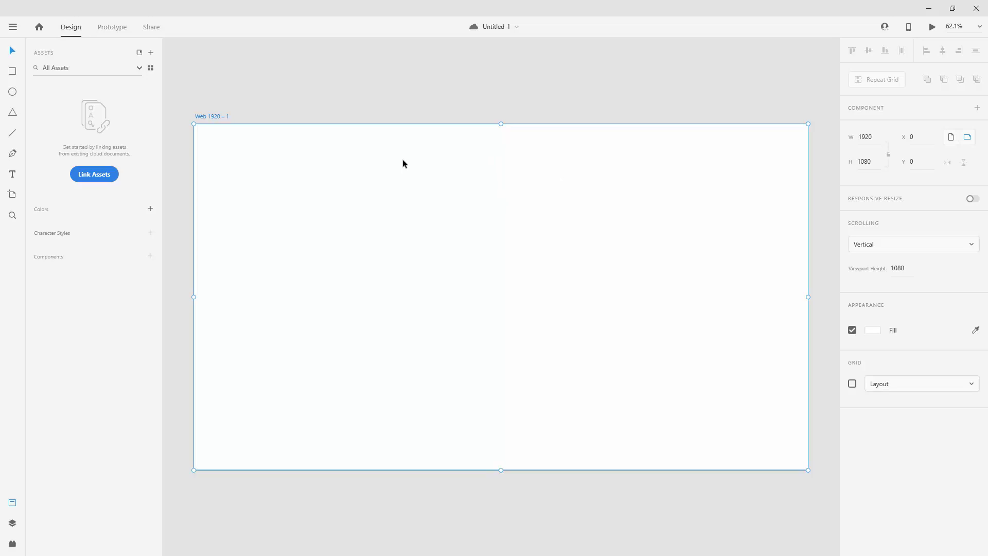
left_click(121, 28)
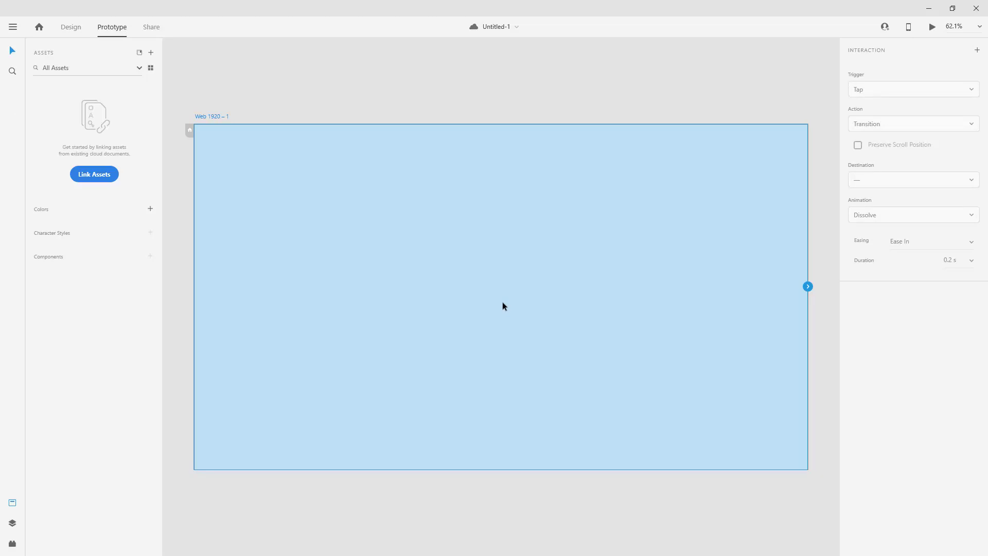
left_click(152, 29)
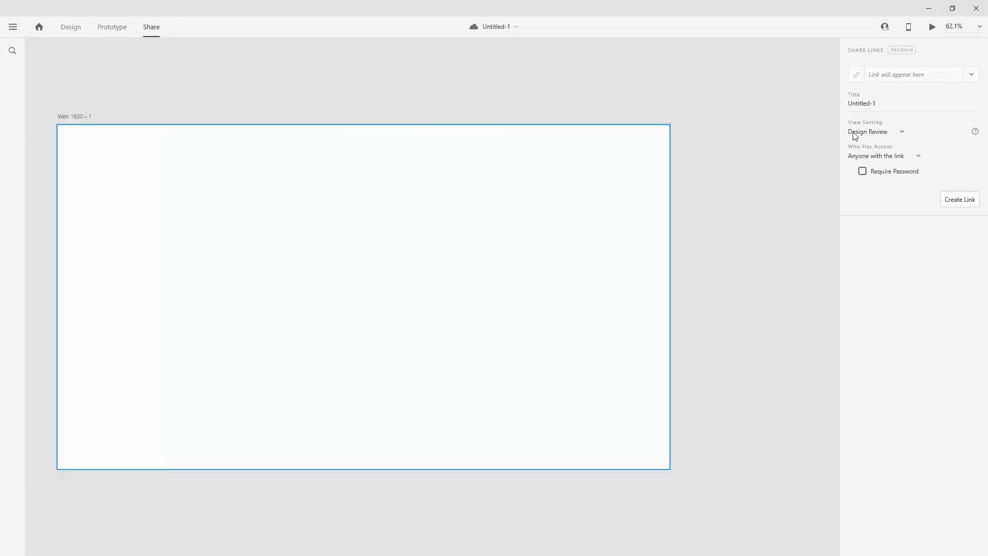
left_click(71, 30)
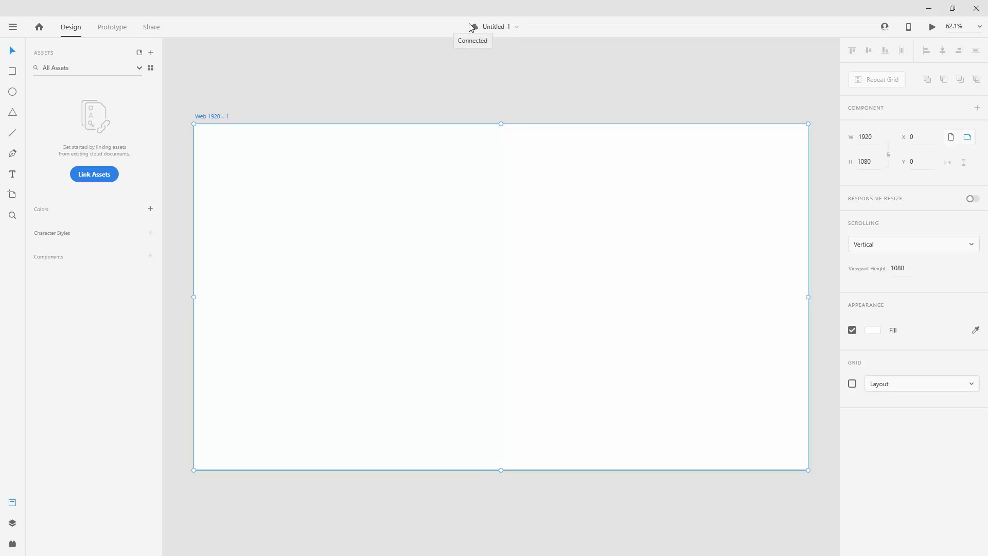
- Save the document to Cloud Documents under the name 'Our Document'
left_click(12, 28)
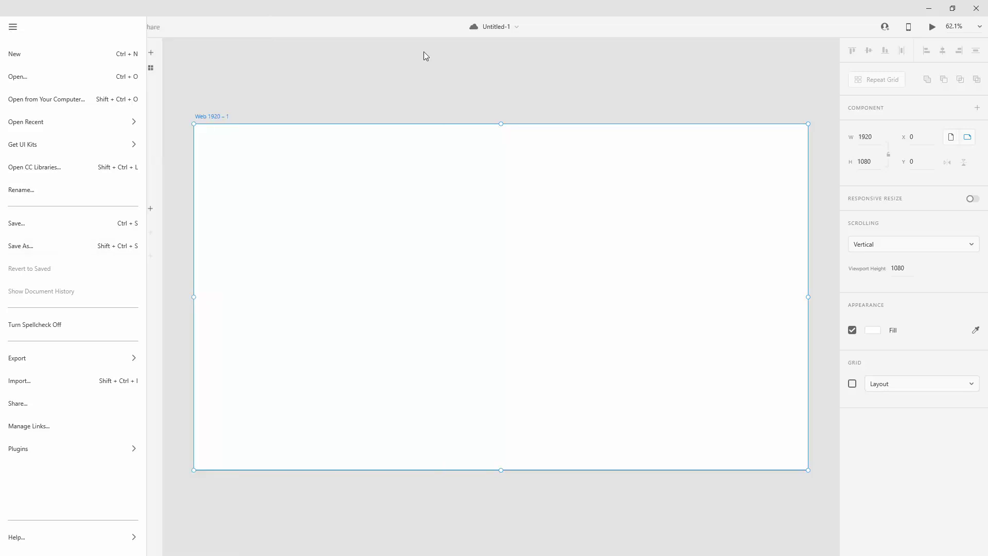
left_click(424, 51)
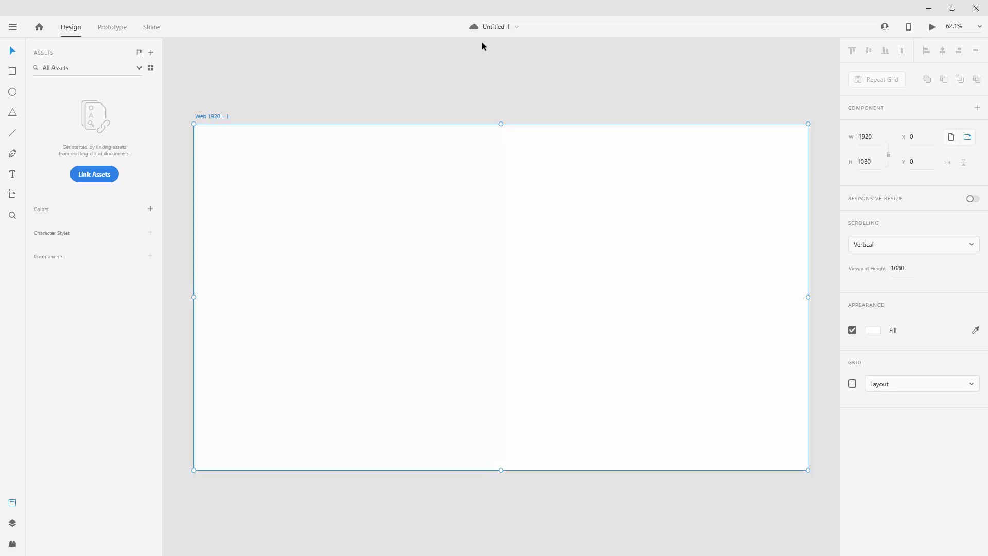
left_click(495, 27)
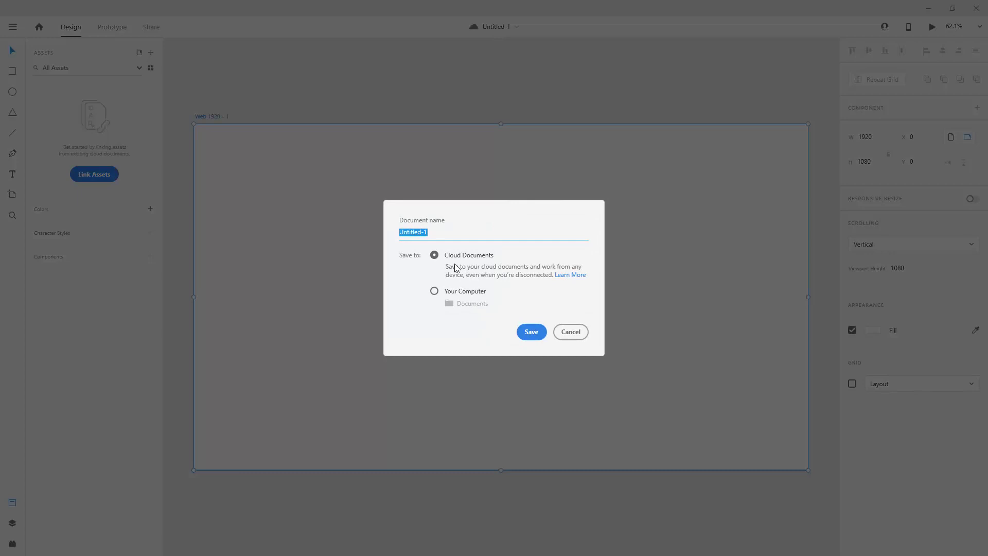
type("Our Document")
key("Return")
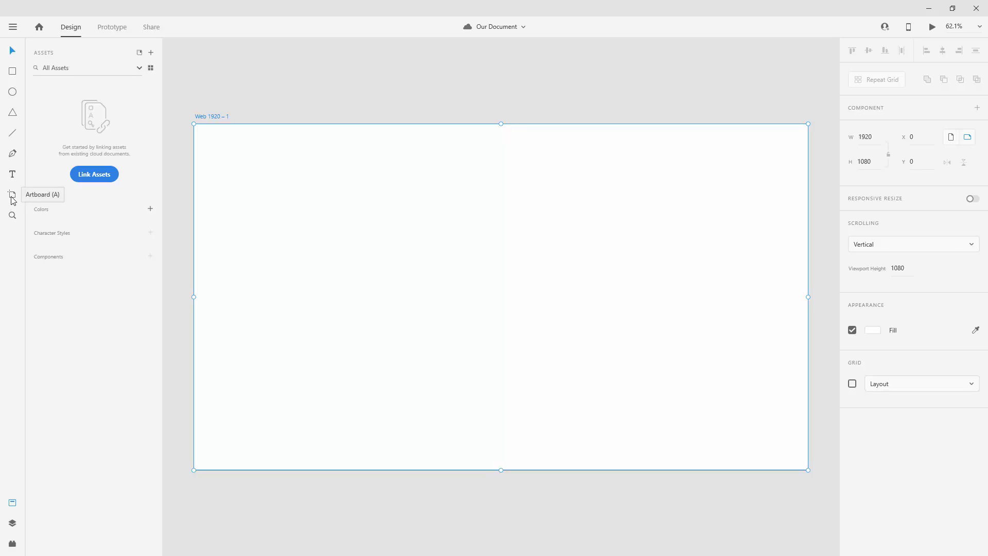
left_click(40, 28)
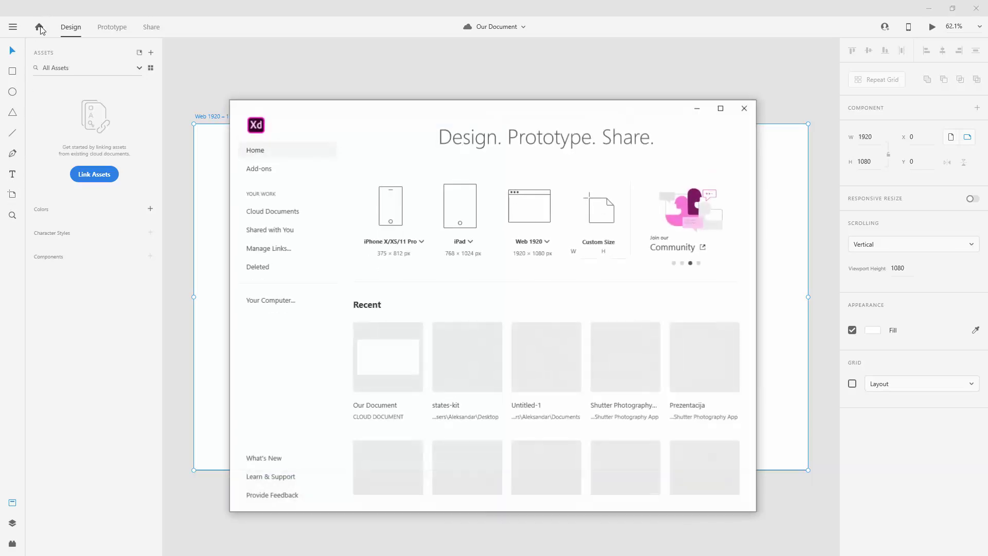
left_click(750, 113)
left_click(12, 196)
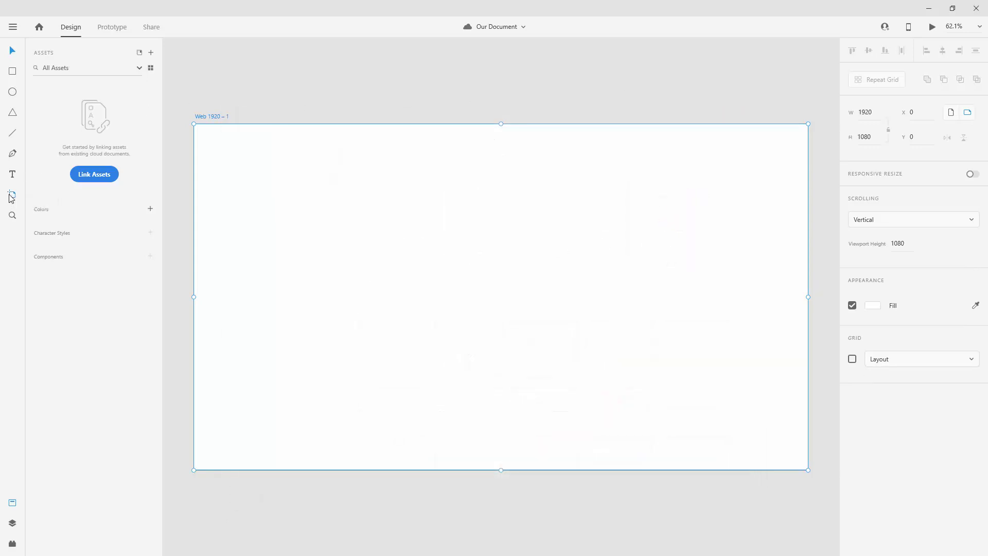
scroll(924, 402, "down", 10)
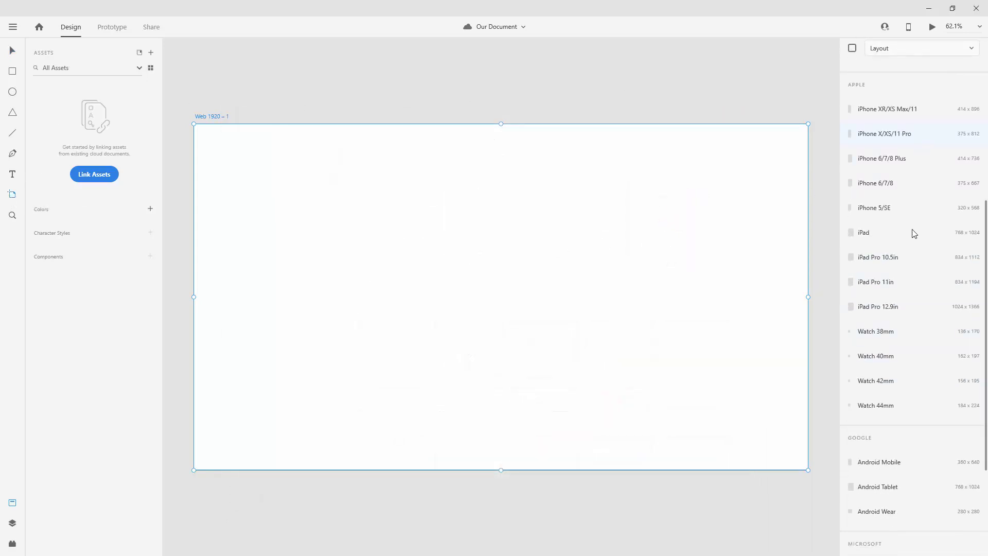
scroll(898, 473, "up", 10)
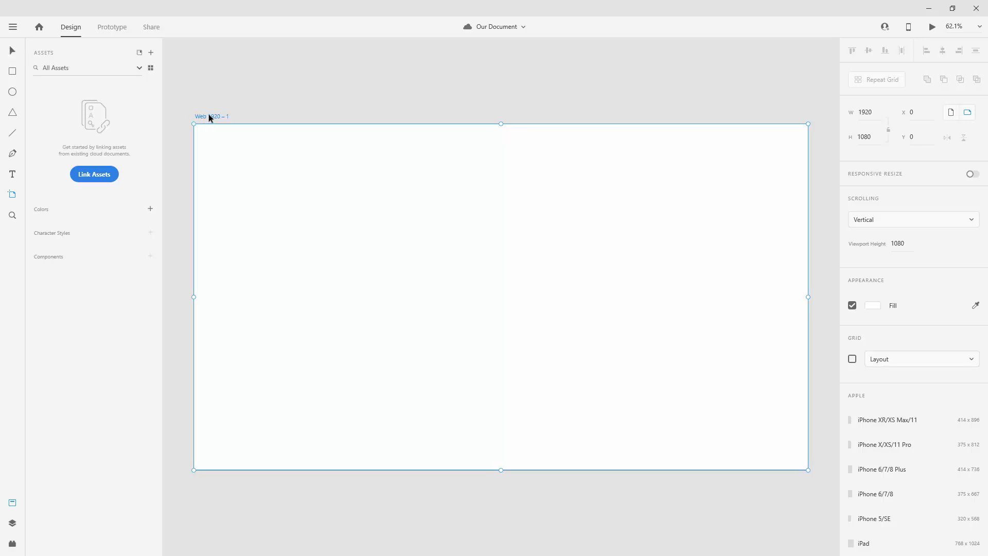
left_click(844, 111)
type("1000")
key("Return")
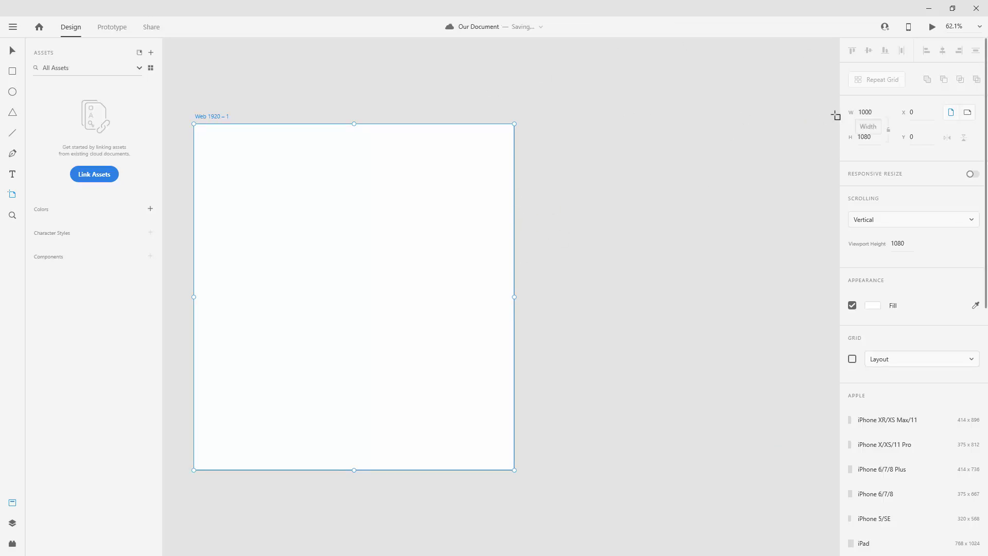
key("ctrl+z")
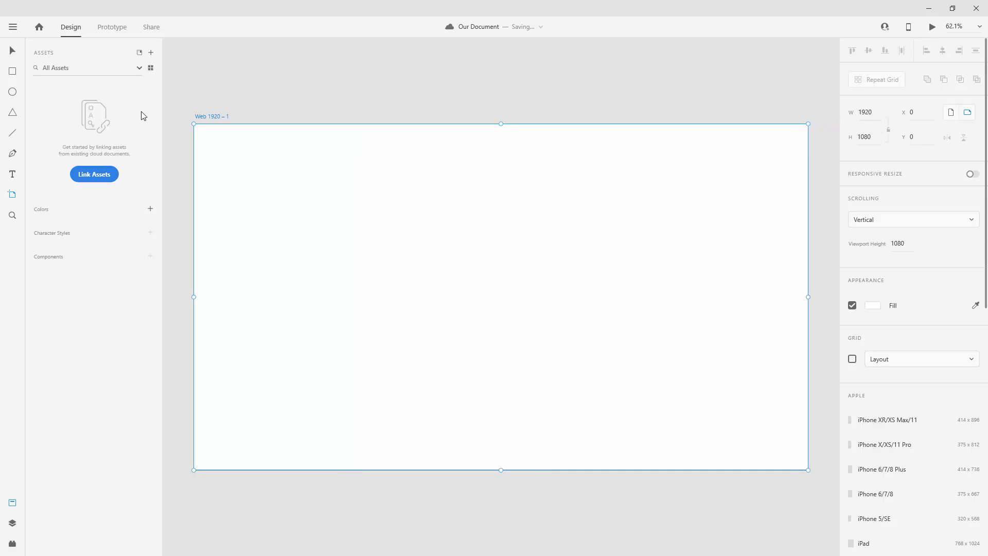
- Use the Zoom tool to zoom in and out on the artboard, returning to 62.1%
left_click(13, 216)
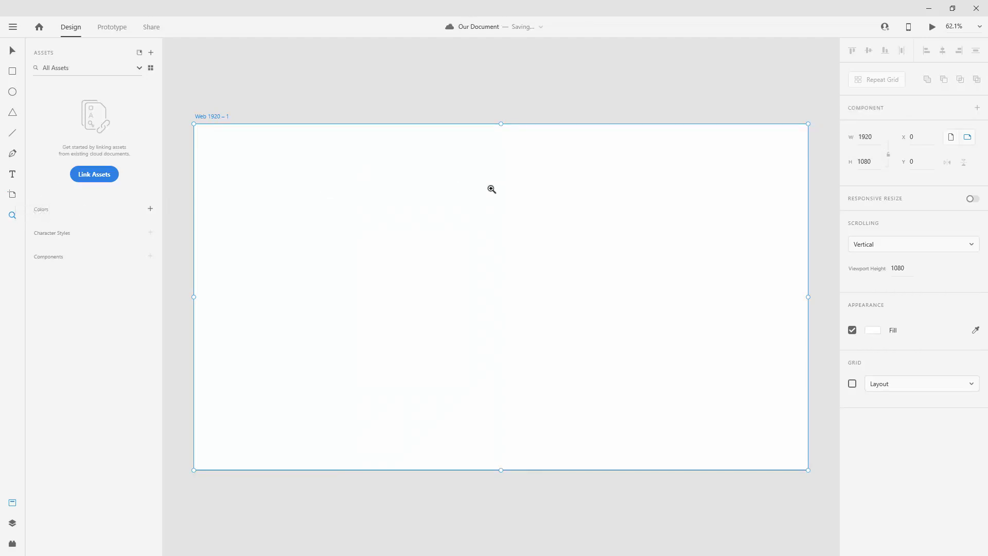
left_click(491, 189)
left_click(492, 188, "alt")
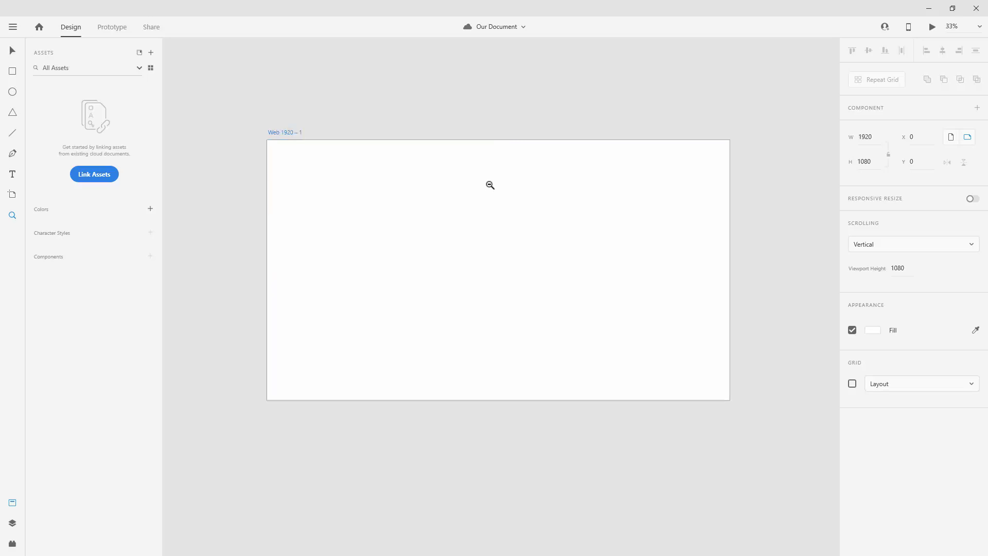
left_click(490, 186, "alt")
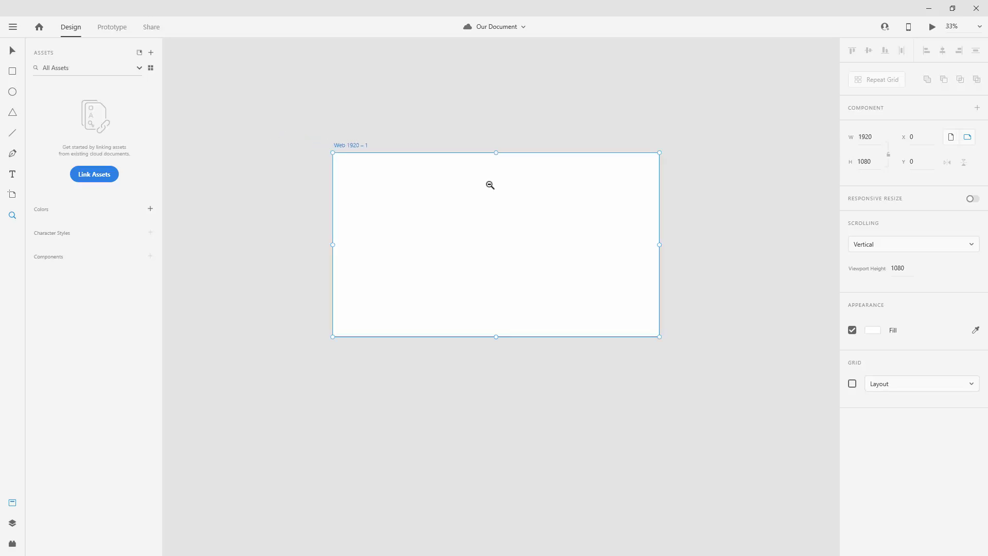
left_click(489, 185)
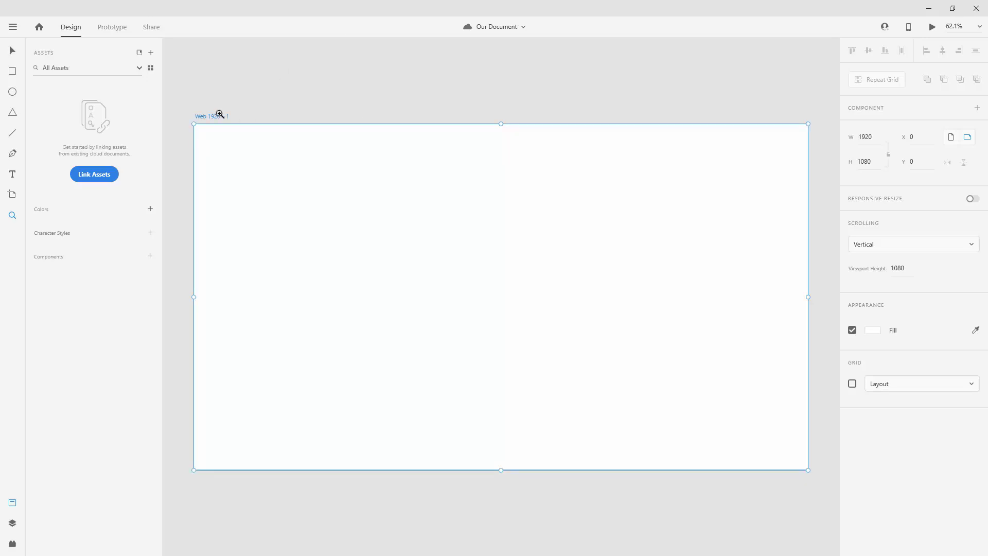
left_click(13, 503)
left_click(13, 502)
left_click(12, 502)
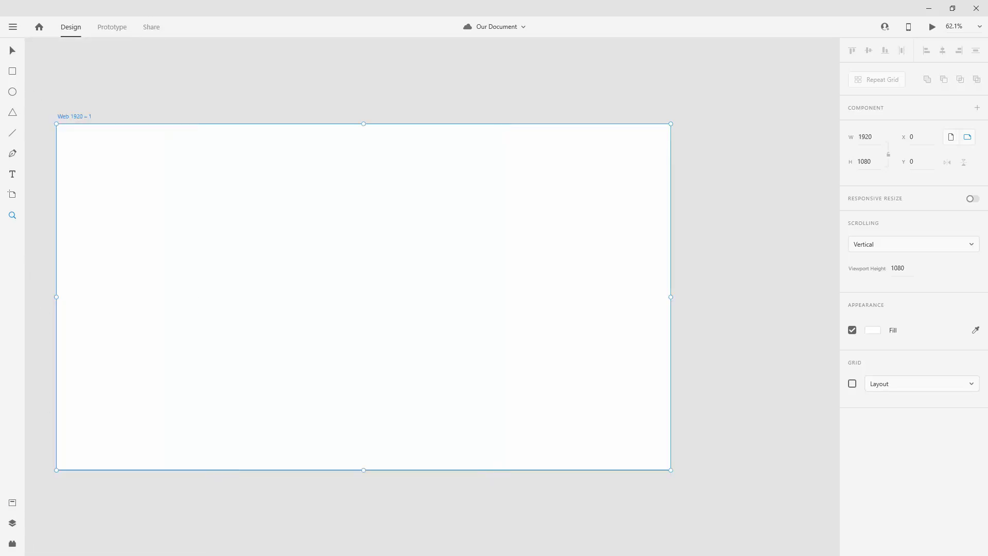
left_click(13, 502)
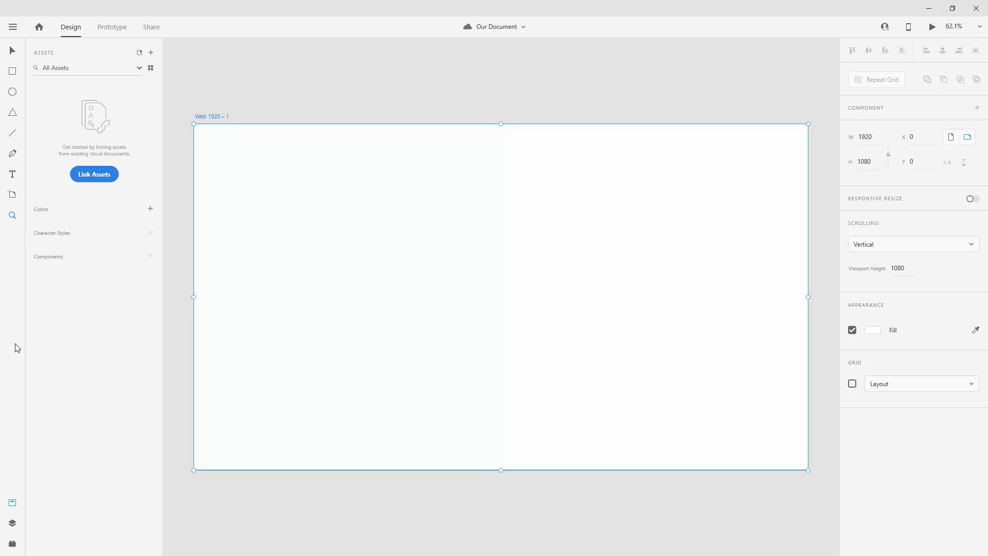
- Show the Layers panel, then the installed plugins list, briefly viewing the plugin marketplace
left_click(13, 523)
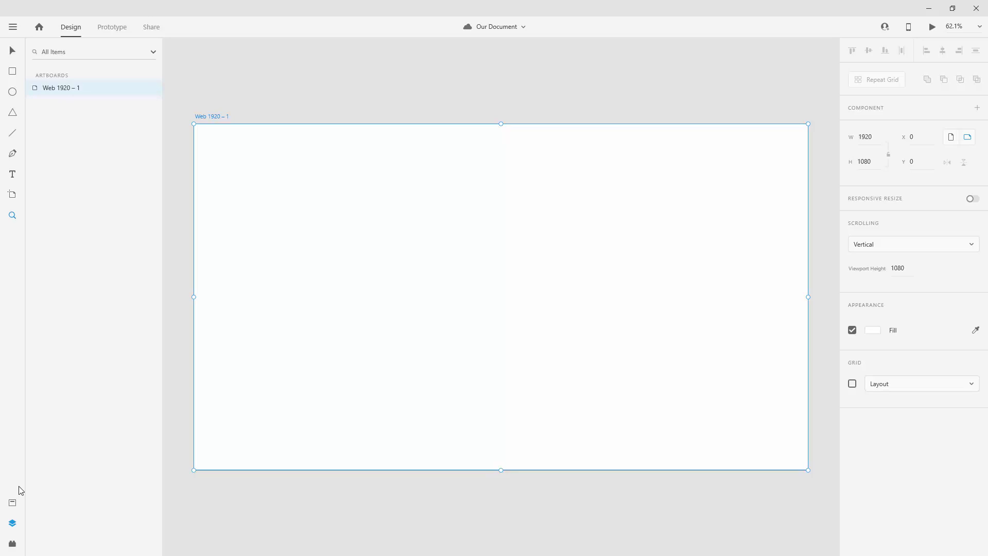
left_click(10, 544)
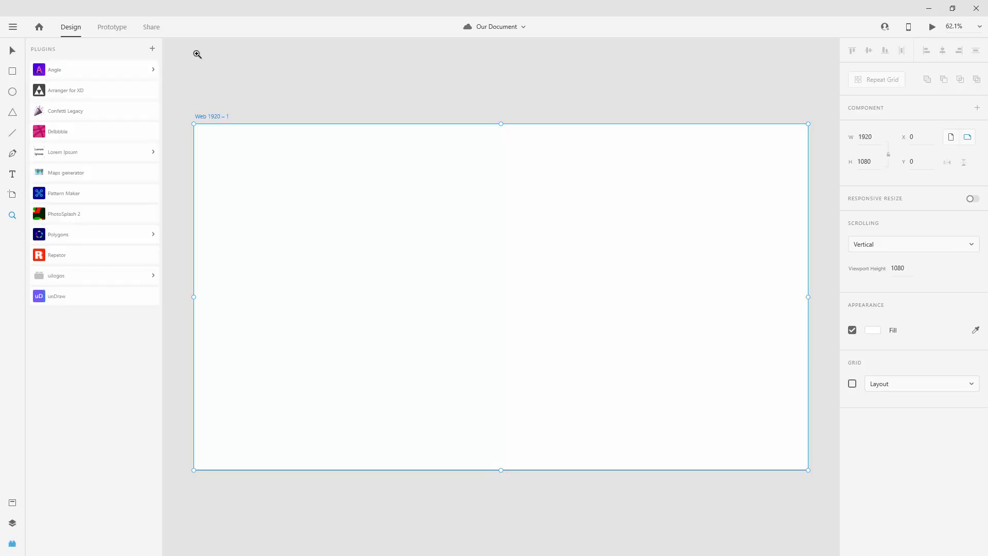
left_click(152, 49)
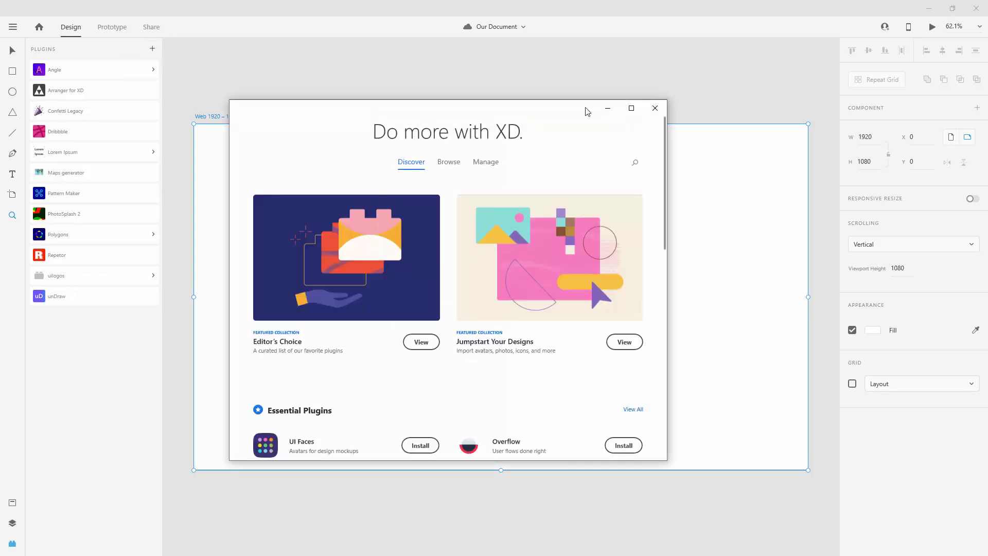
left_click(655, 108)
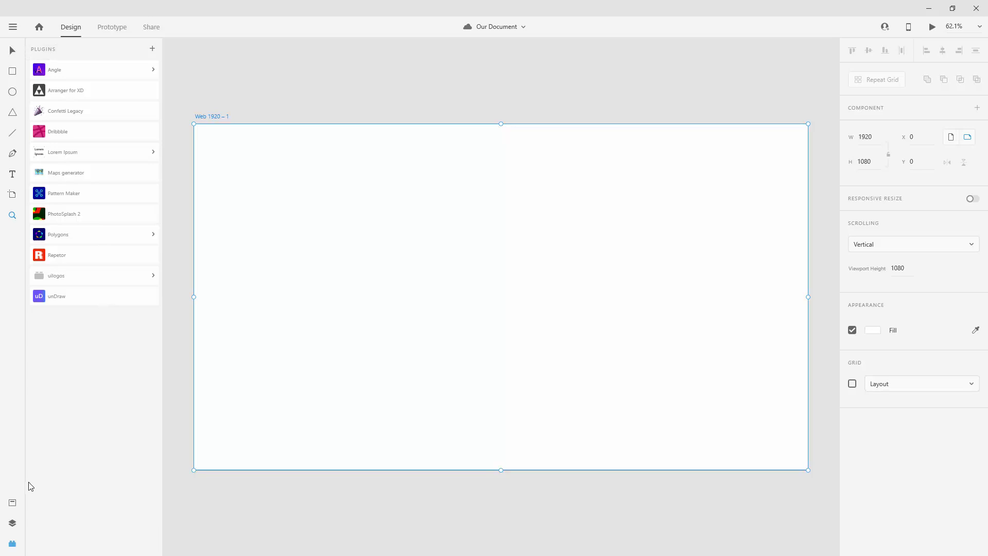
- Return to the Assets panel, switch to the Select tool, and deselect the artboard
left_click(12, 503)
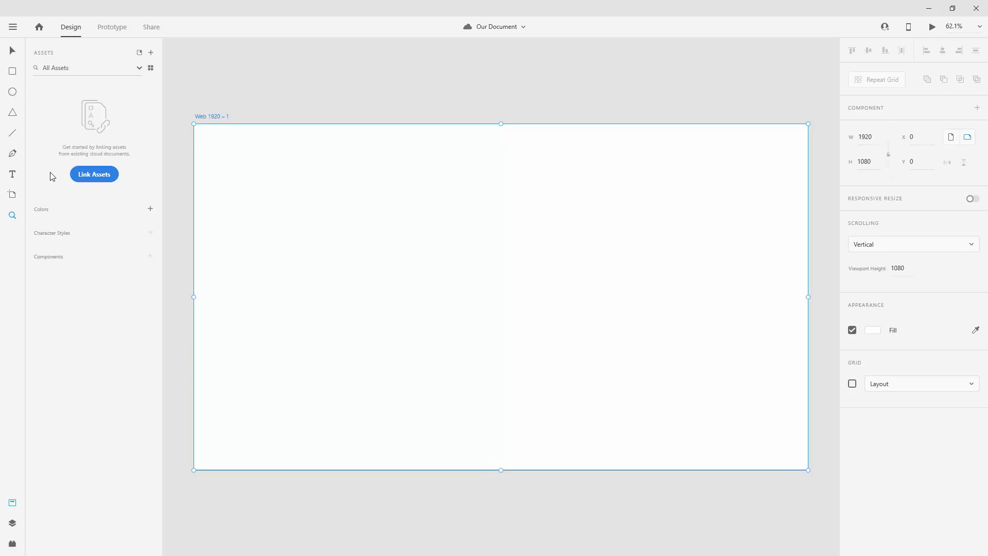
left_click(12, 52)
left_click(343, 60)
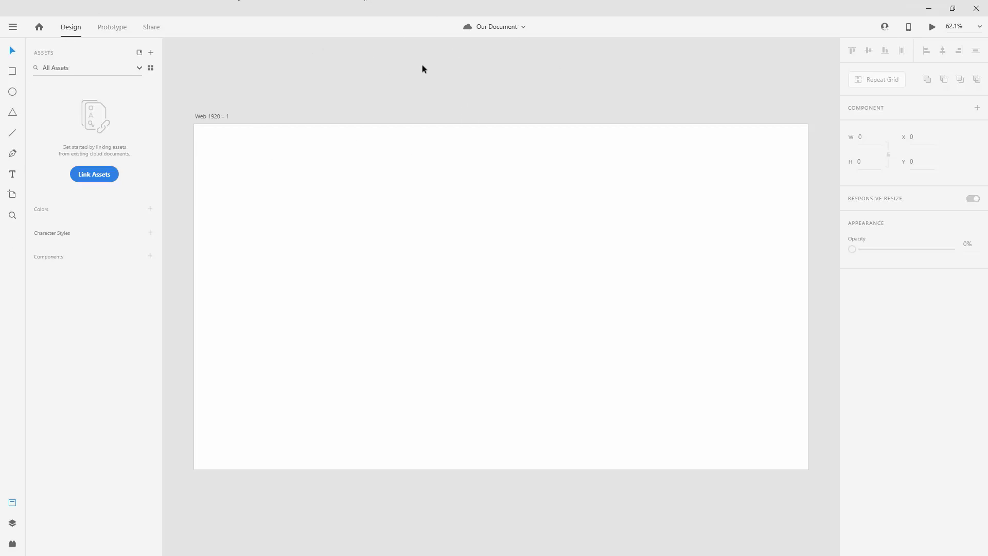
- Rename the Web 1920 – 1 artboard to 'Artboard' and save with Ctrl+S
left_click(212, 117)
double_click(213, 116)
type("Artb")
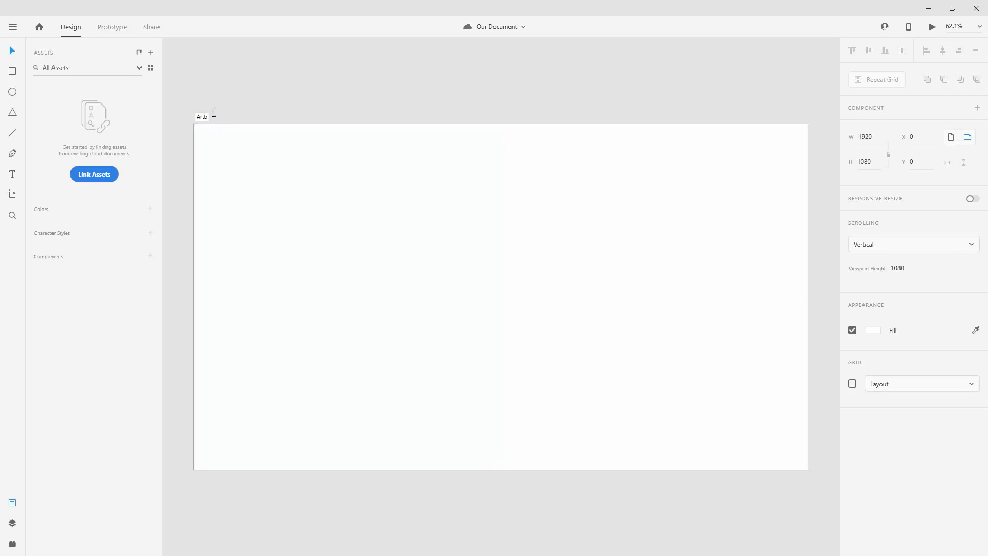
type("oard")
key("Return")
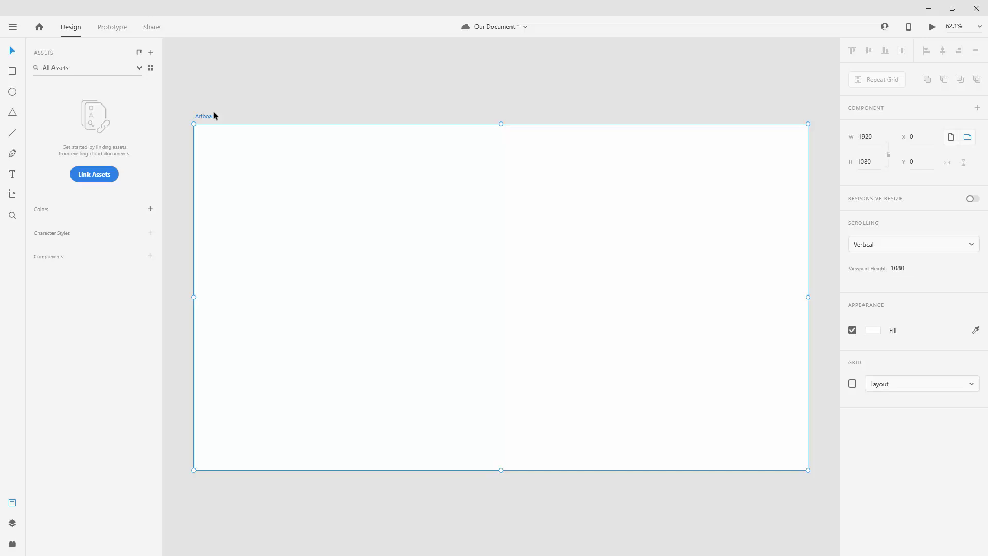
key("ctrl+s")
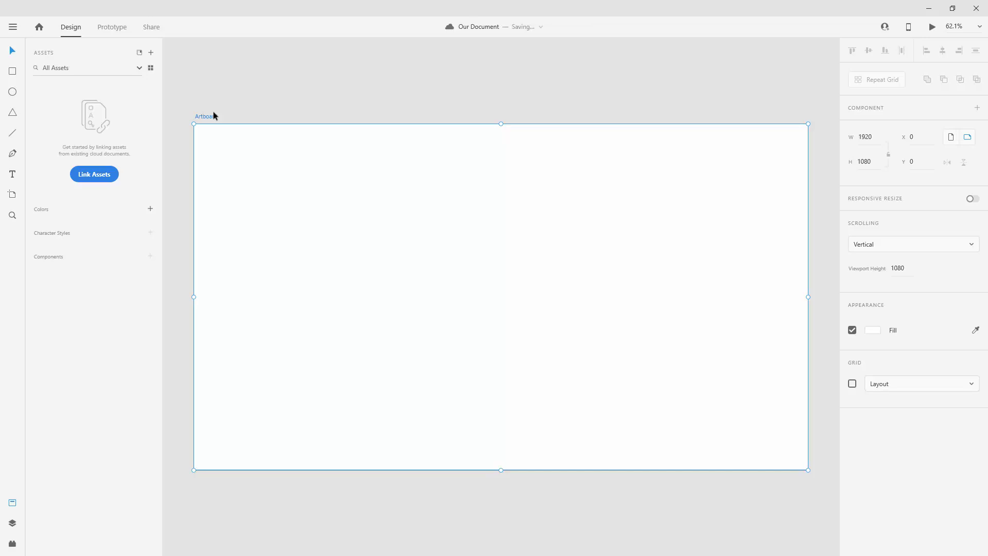